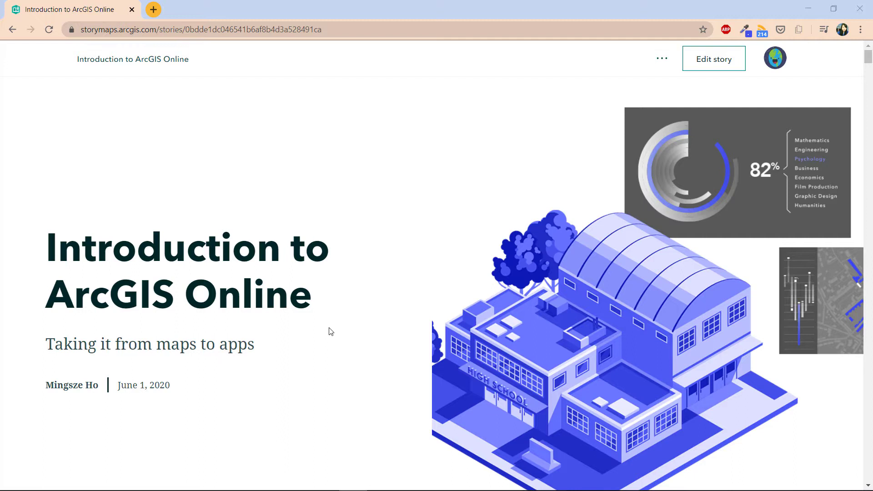
# - Scroll the Introduction to ArcGIS Online story down to the 'What is ArcGIS Online?' section tabs
pyautogui.scroll(-5, 331, 331)
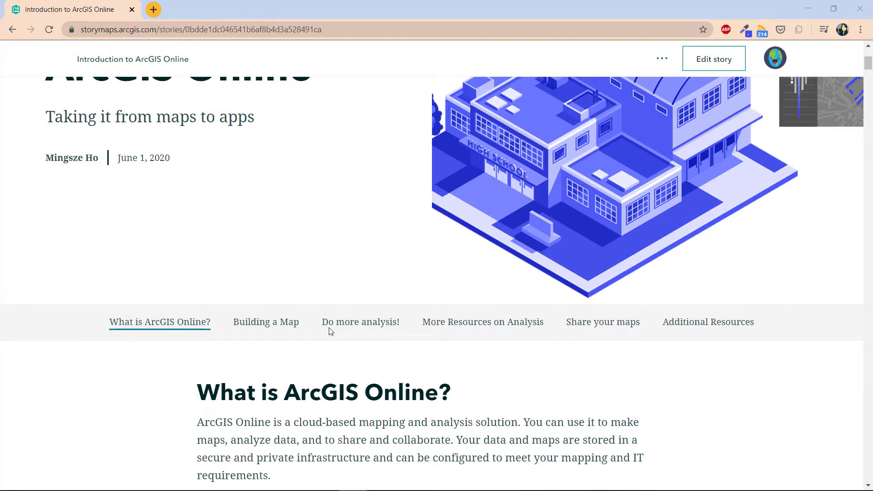
# - Scroll past the toolbox image and More Resource button to the full ten-item Agenda
pyautogui.scroll(-3, 330, 332)
pyautogui.scroll(-5, 331, 332)
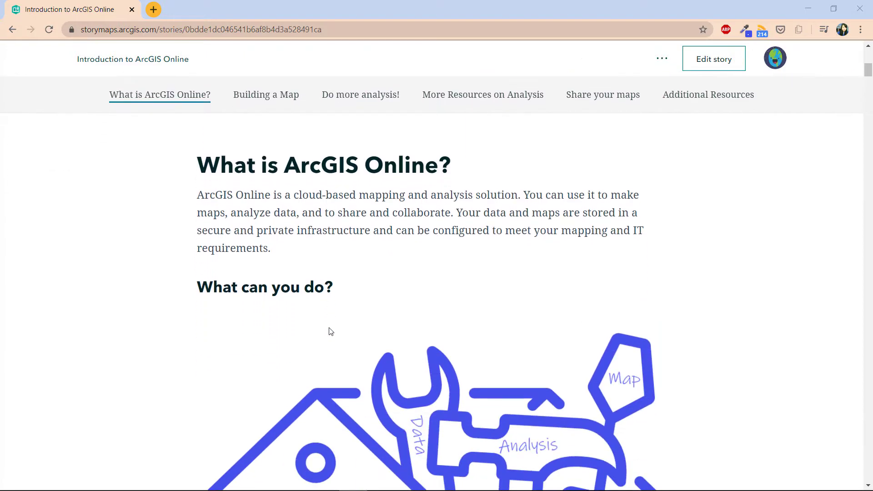
pyautogui.scroll(-1, 331, 331)
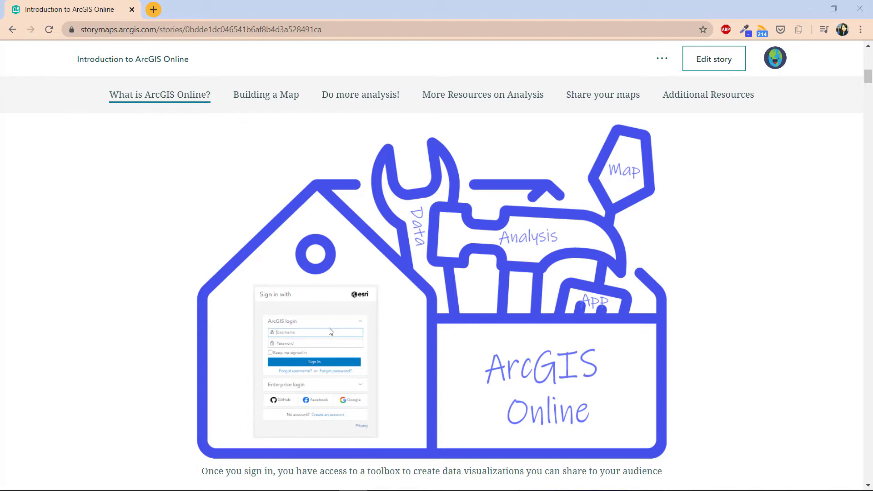
pyautogui.scroll(-5, 331, 331)
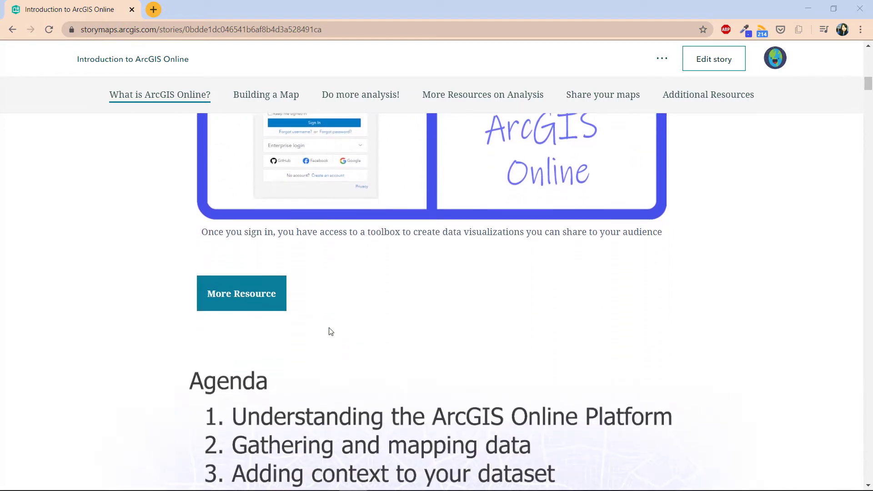
pyautogui.scroll(-2, 330, 331)
pyautogui.scroll(-2, 330, 330)
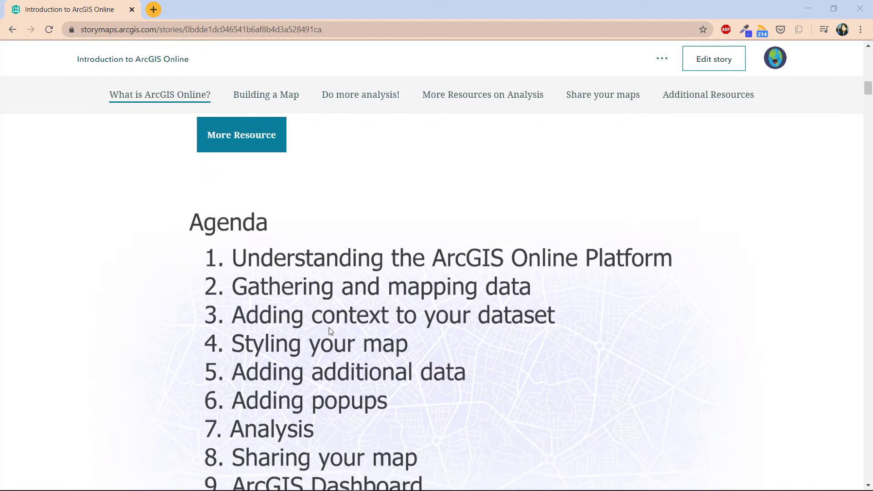
pyautogui.scroll(-2, 331, 331)
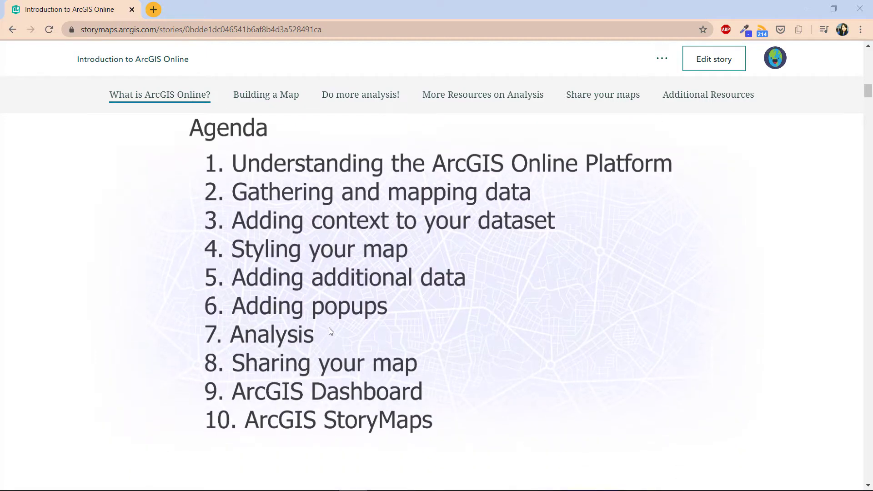
pyautogui.scroll(1, 330, 331)
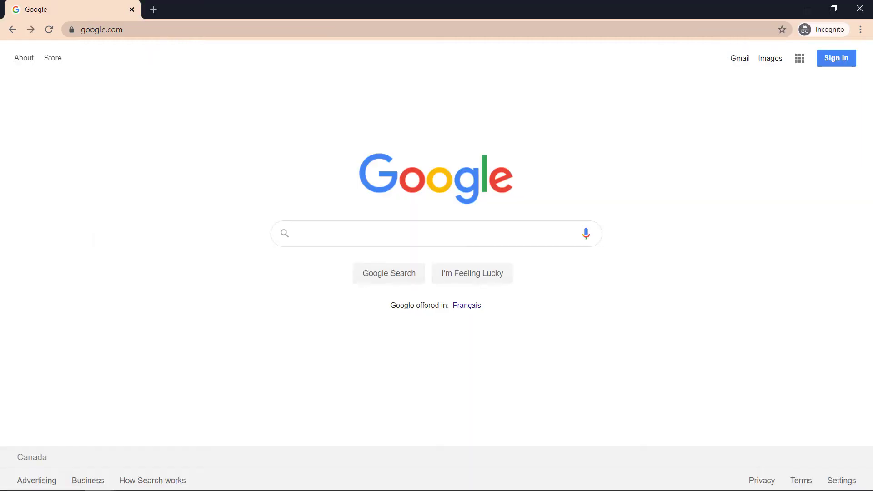
# - Search Google for 'ArcGIS Online' and open the arcgis.com result
pyautogui.write('ArcGIS On')
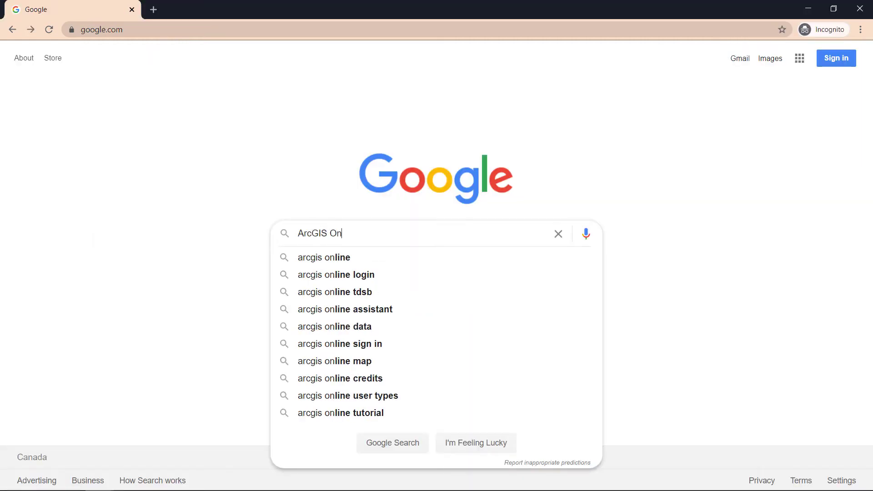
pyautogui.write('line')
pyautogui.press('Return')
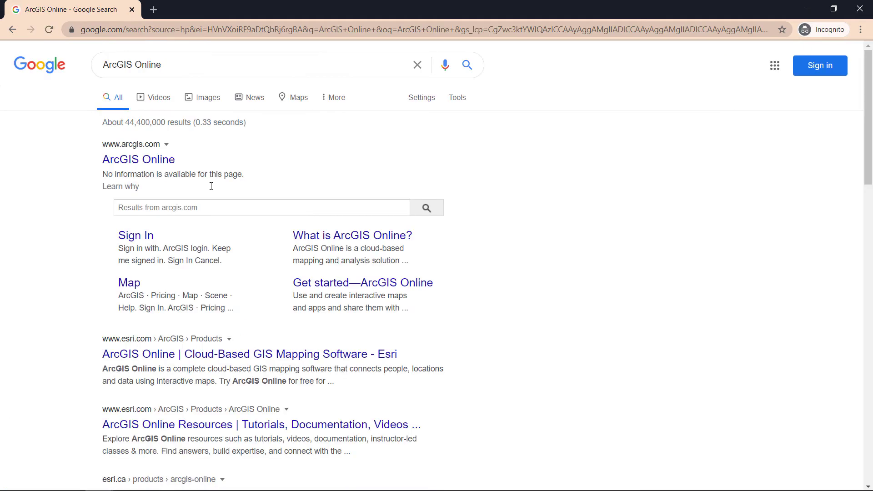
pyautogui.click(135, 162)
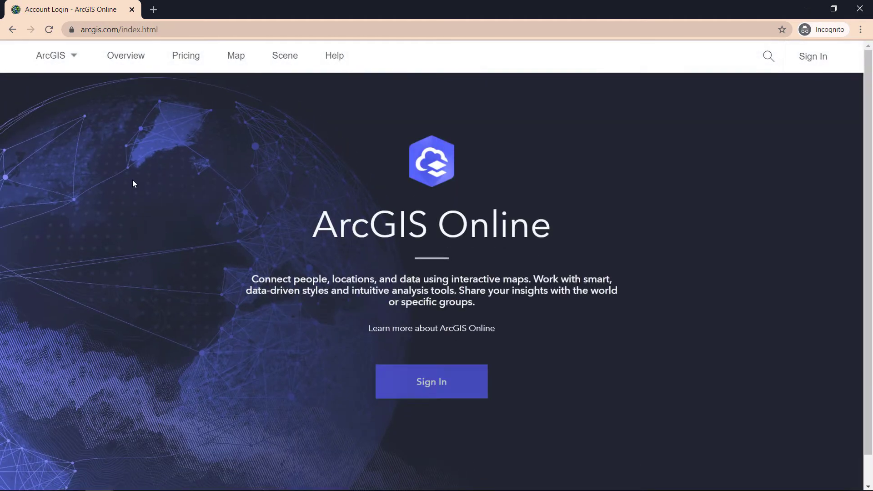
# - Sign in with the account username and password to reach the Esri Canada Media Program home page
pyautogui.click(422, 376)
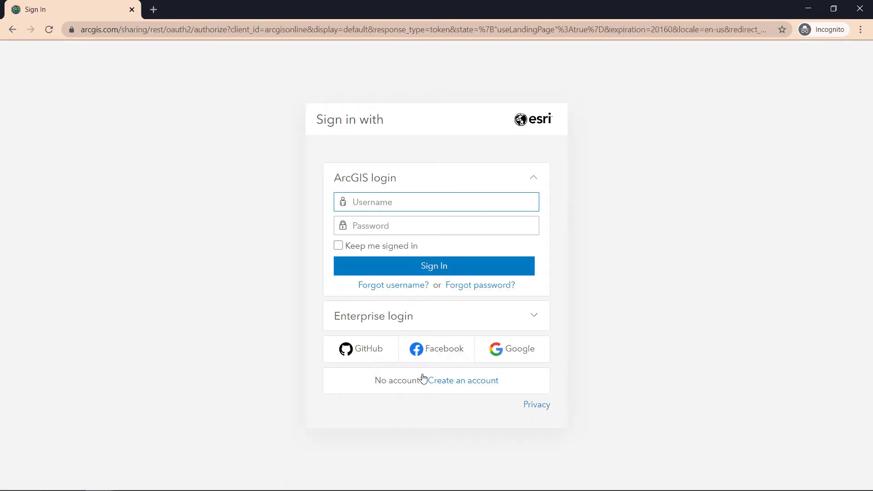
pyautogui.write('mappingming_mmc')
pyautogui.press('Tab')
pyautogui.write('••••')
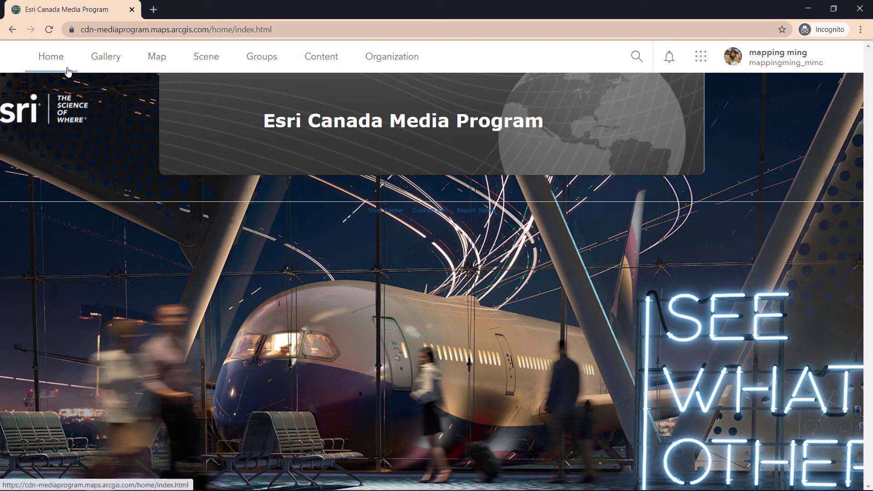
pyautogui.click(13, 61)
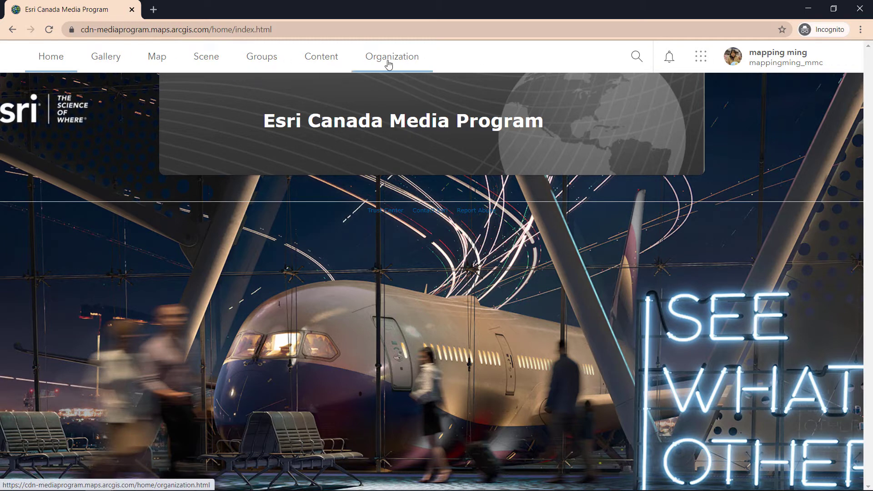
# - Browse the organization's Gallery of shared maps and layers, then go to Groups
pyautogui.click(96, 66)
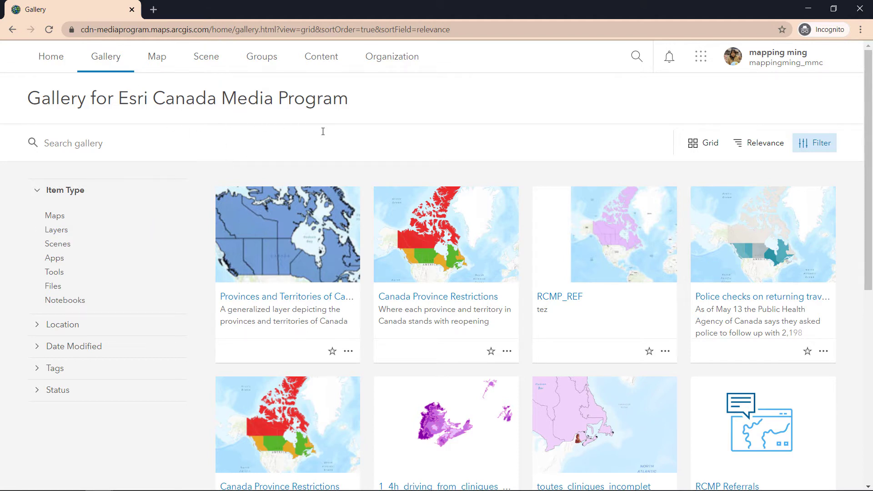
pyautogui.scroll(-2, 656, 298)
pyautogui.scroll(2, 194, 218)
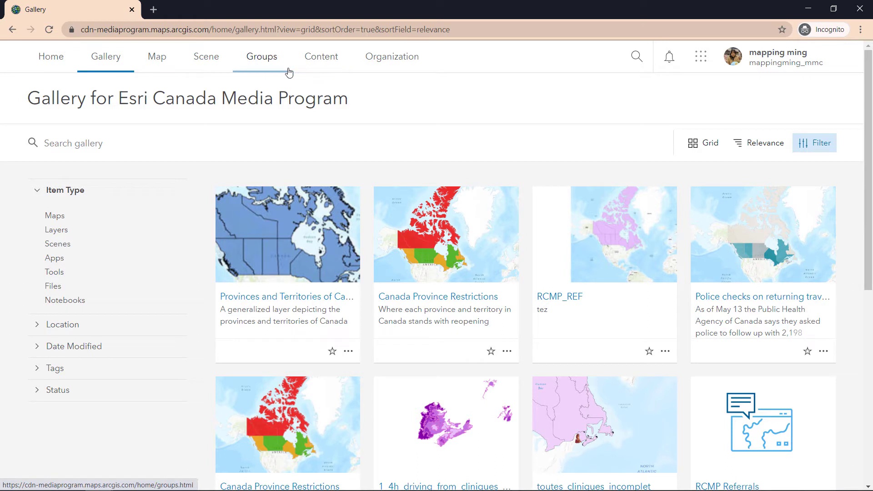
pyautogui.click(266, 69)
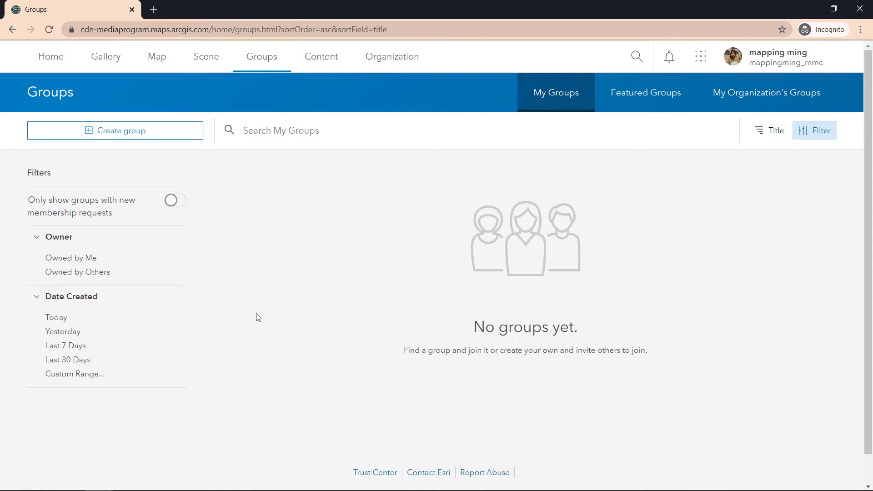
# - Start creating a new group from the empty My Groups list
pyautogui.click(187, 135)
# - View the organization overview and an administrative contact's profile, then go to My Content
pyautogui.click(390, 59)
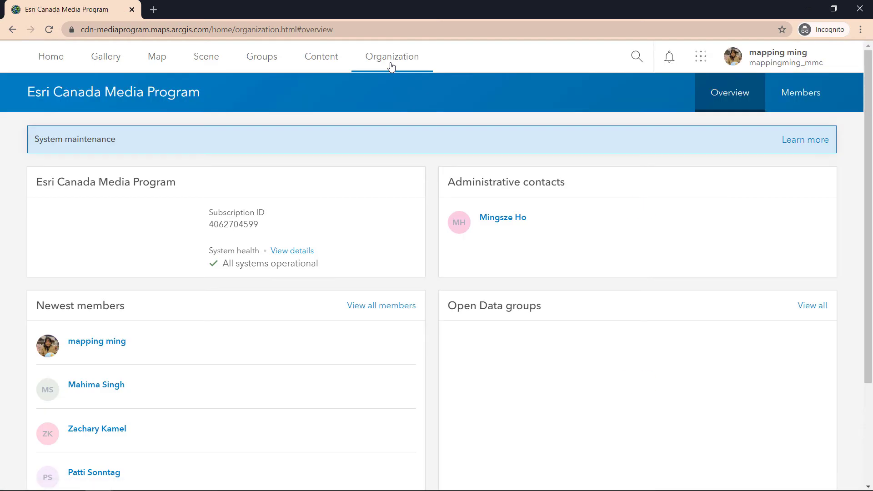
pyautogui.click(519, 226)
pyautogui.click(333, 70)
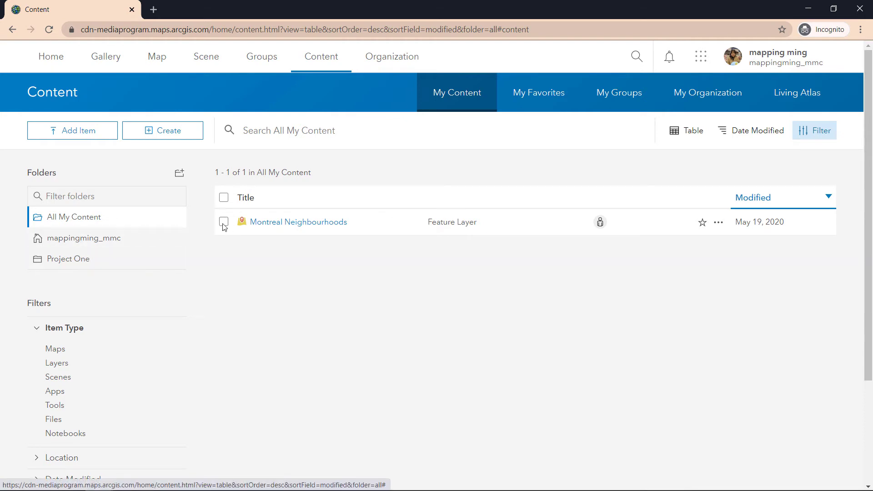
# - Create a new My Content folder named 'Kings Collece Data Bootcamp'
pyautogui.click(180, 175)
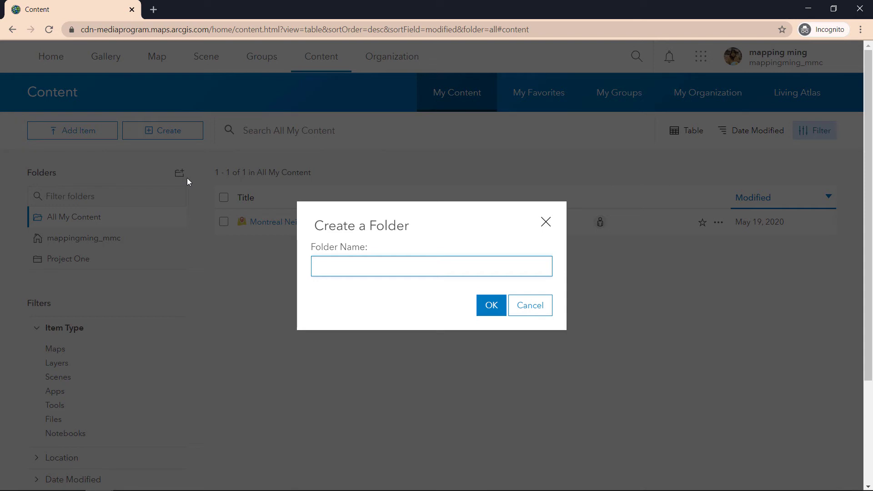
pyautogui.write('Kings Collec')
pyautogui.write('e Data Bootcamp')
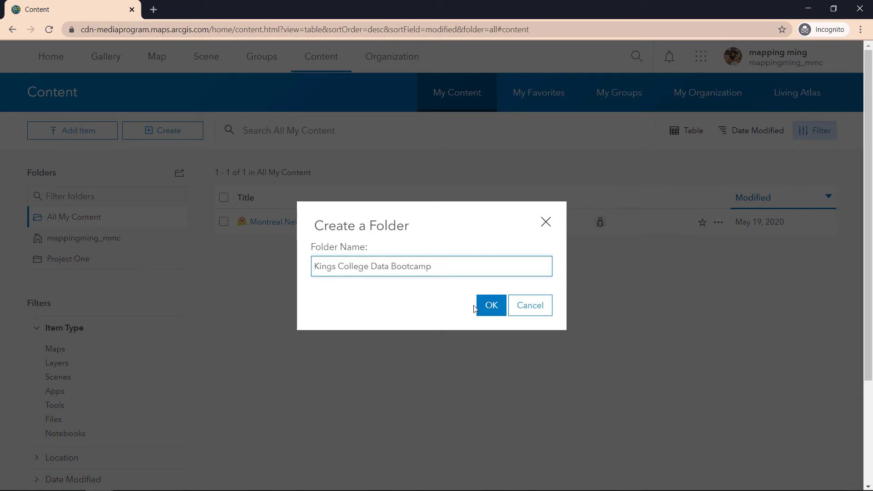
pyautogui.click(490, 306)
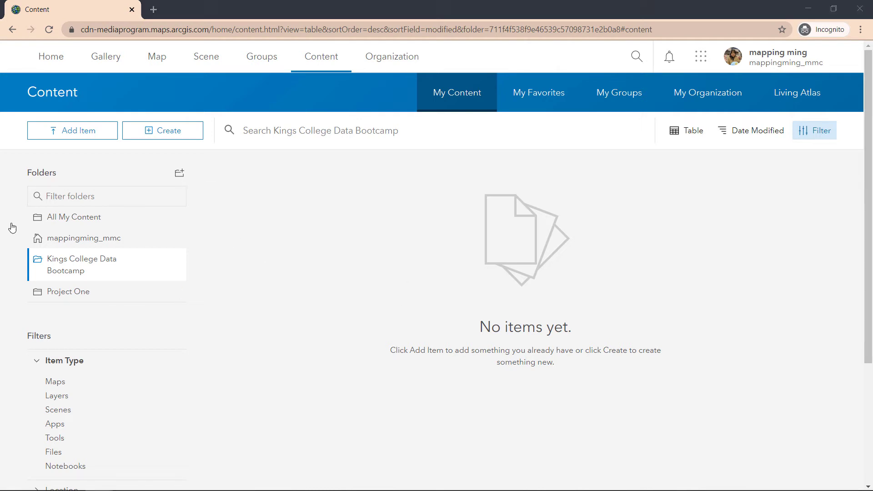
pyautogui.hotkey('alt', 'Tab')
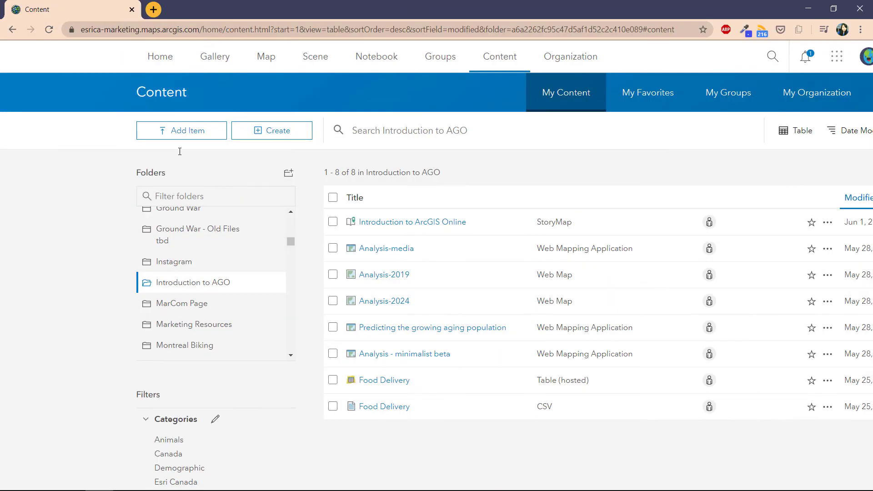
pyautogui.scroll(3, 141, 284)
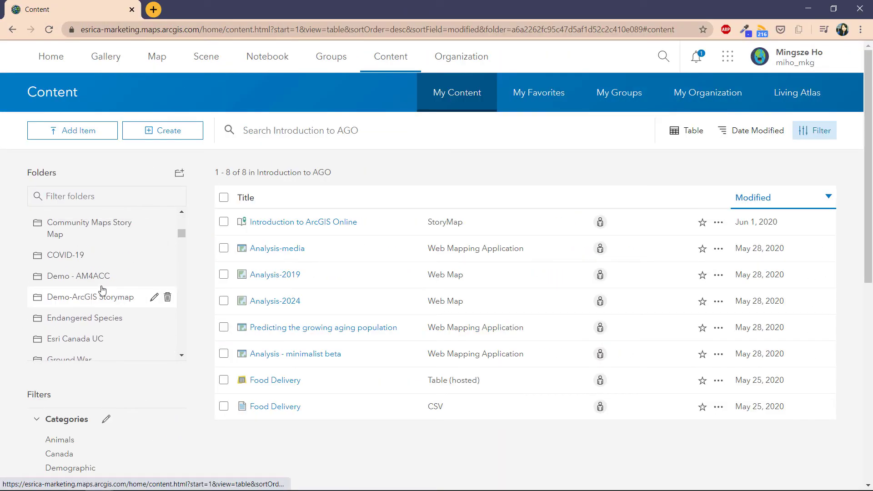
pyautogui.scroll(-3, 112, 313)
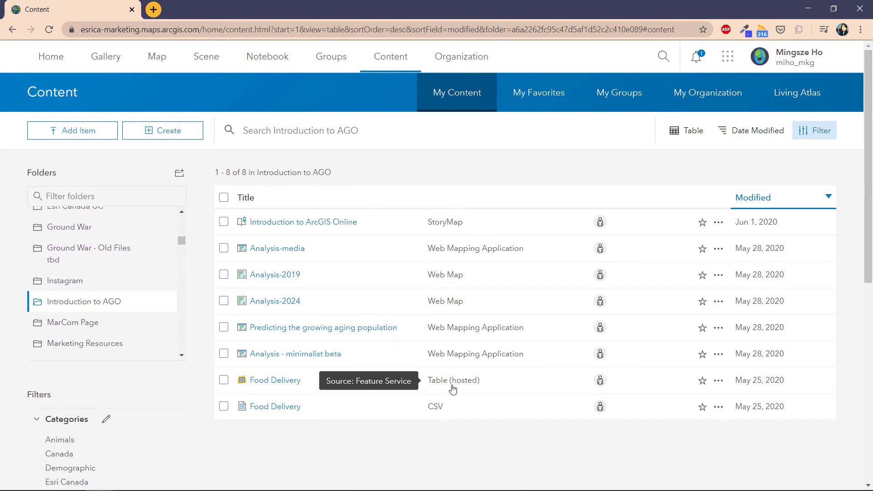
pyautogui.click(601, 222)
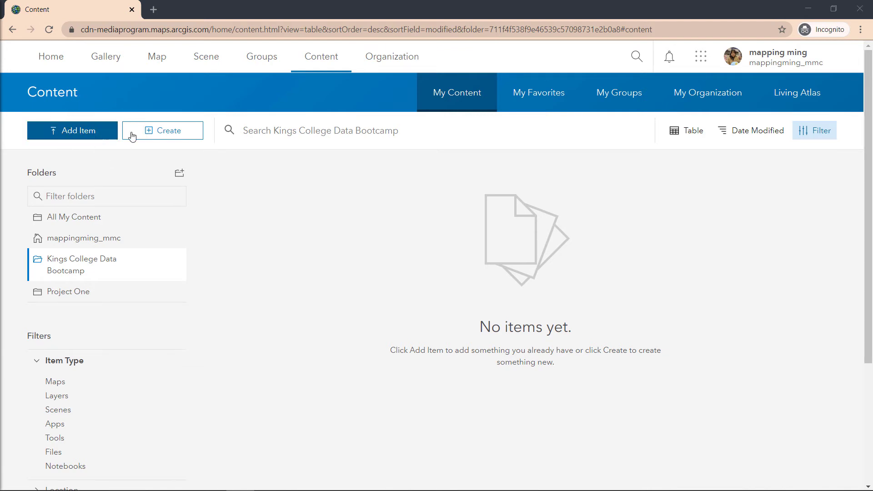
pyautogui.click(110, 138)
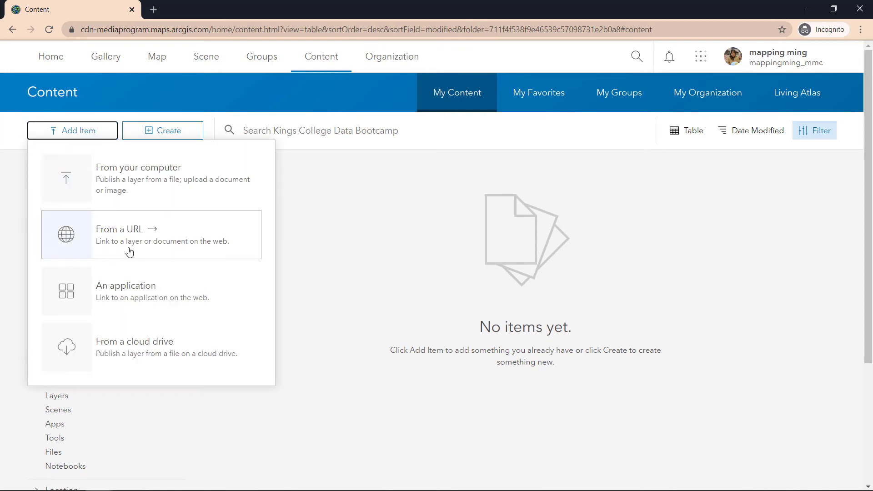
pyautogui.click(172, 138)
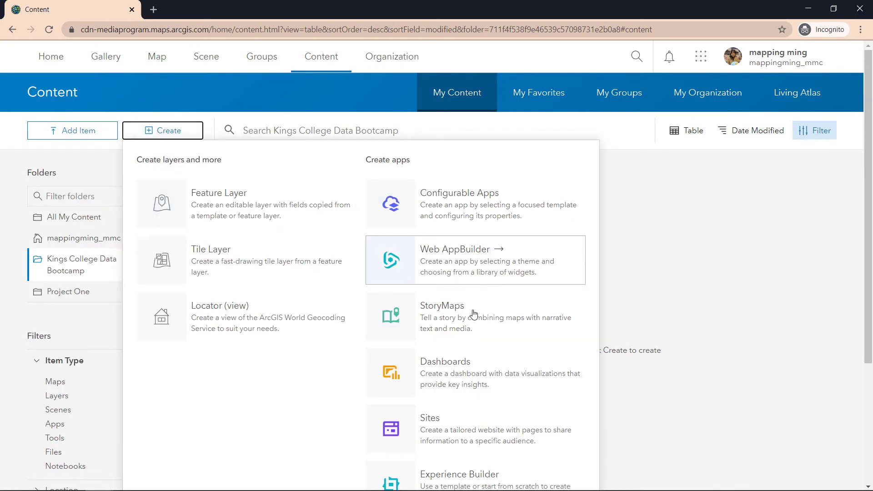
pyautogui.scroll(-1, 454, 359)
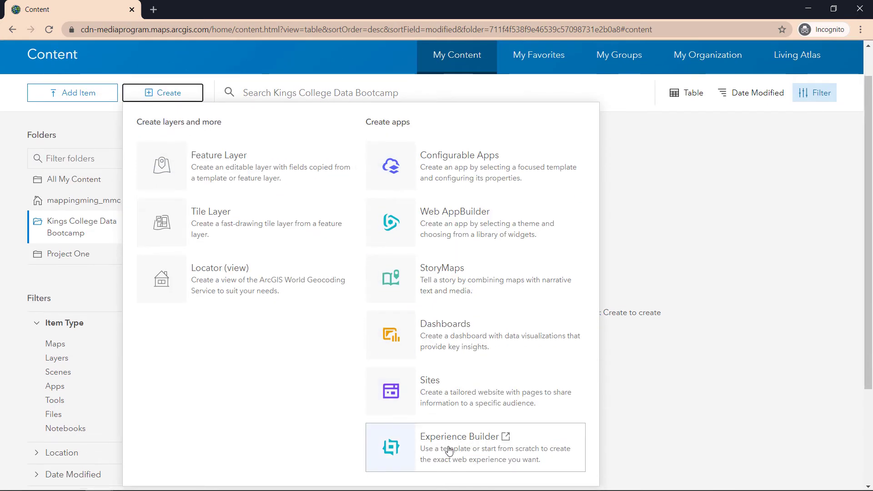
pyautogui.scroll(1, 707, 191)
pyautogui.click(693, 218)
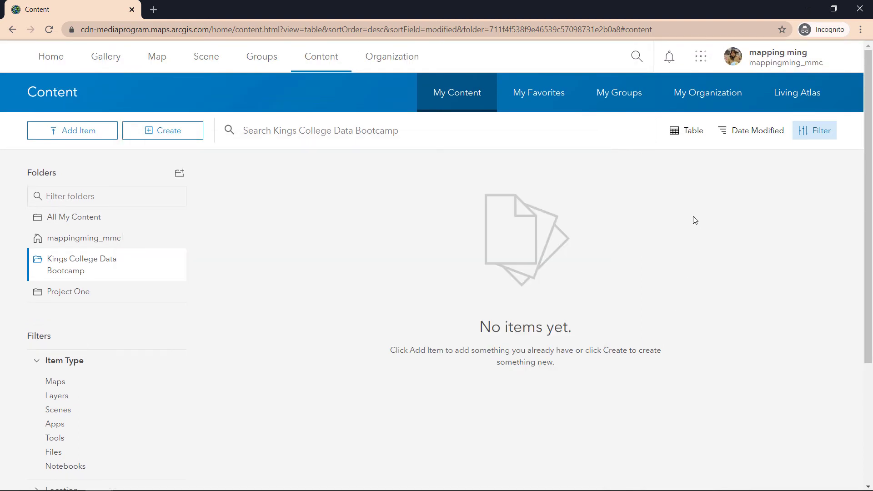
pyautogui.click(636, 58)
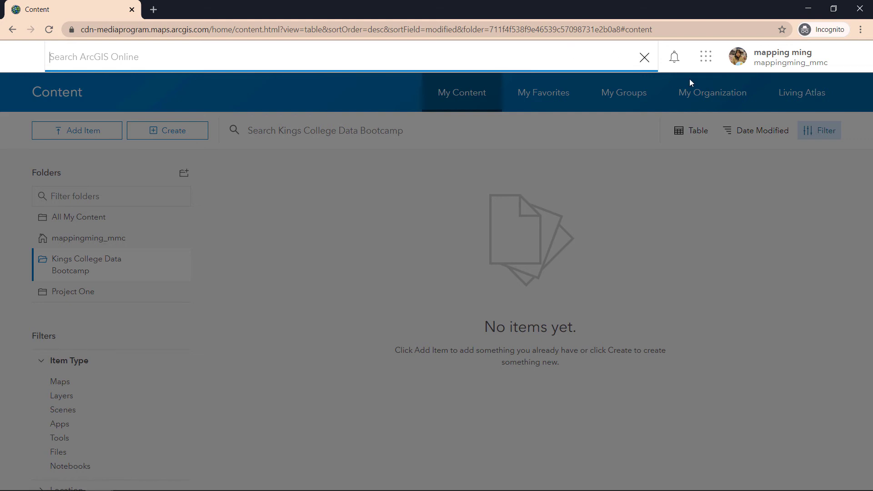
pyautogui.click(678, 78)
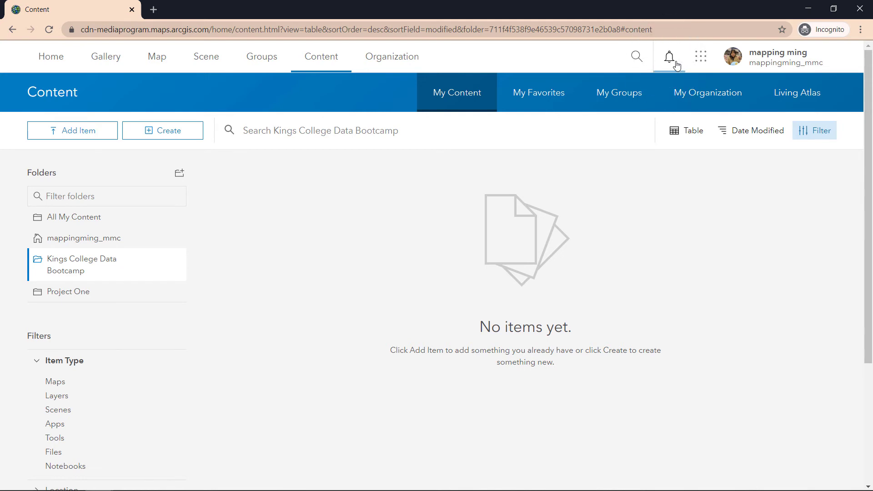
pyautogui.click(697, 67)
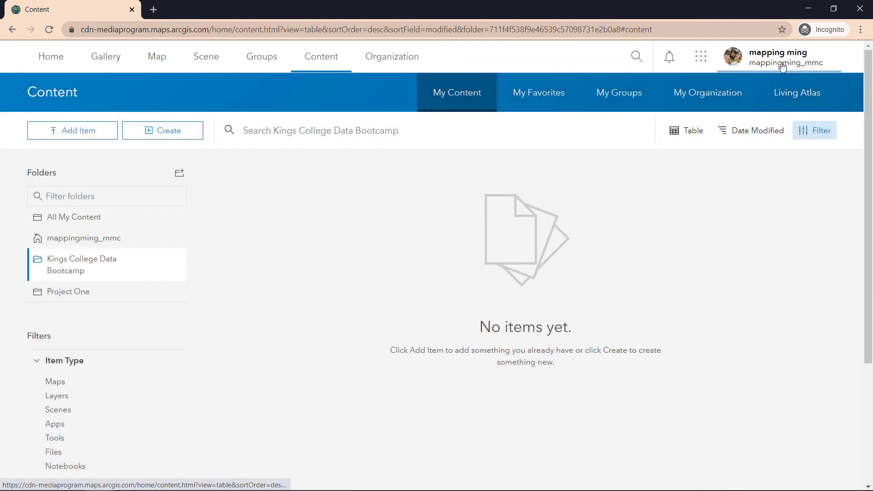
# - Open My profile from the account menu at top right
pyautogui.click(780, 59)
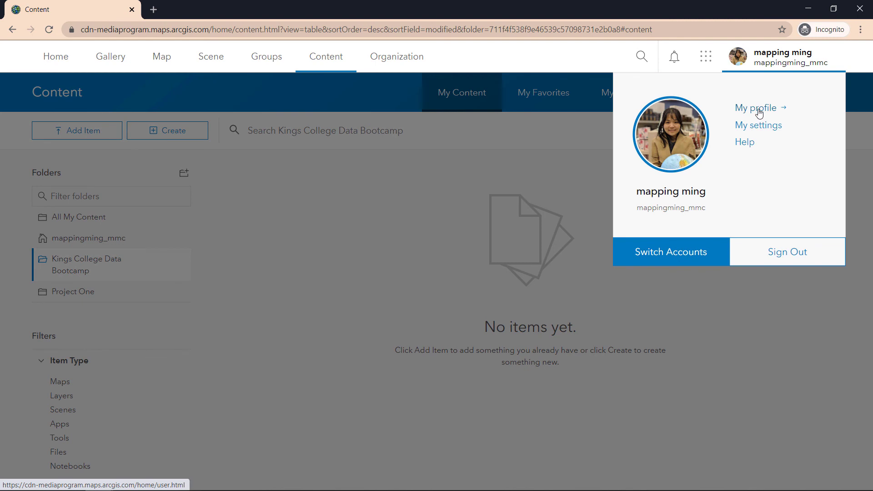
pyautogui.click(755, 109)
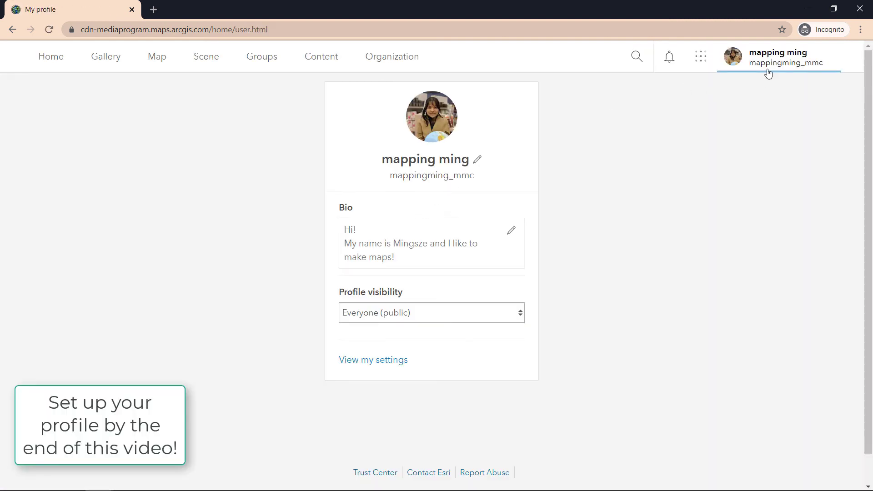
pyautogui.click(767, 73)
pyautogui.click(610, 174)
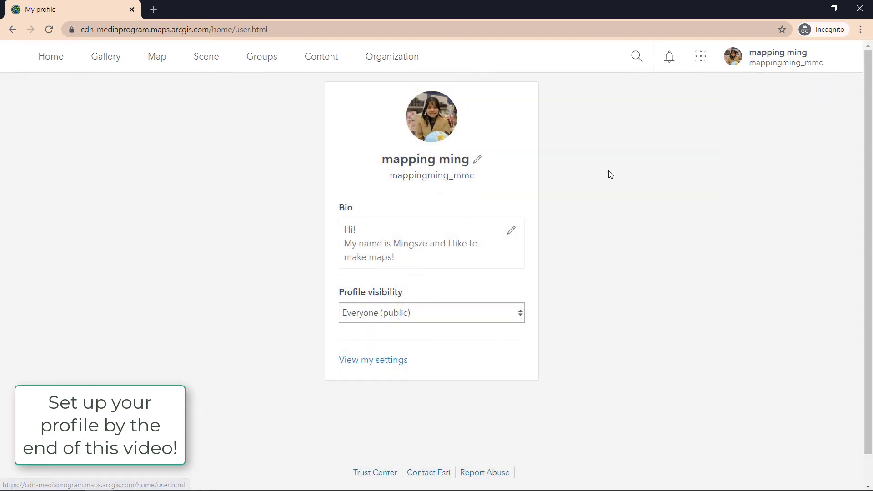
# - Look over the profile picture, the Everyone (public) visibility choices and the bio box
pyautogui.click(431, 117)
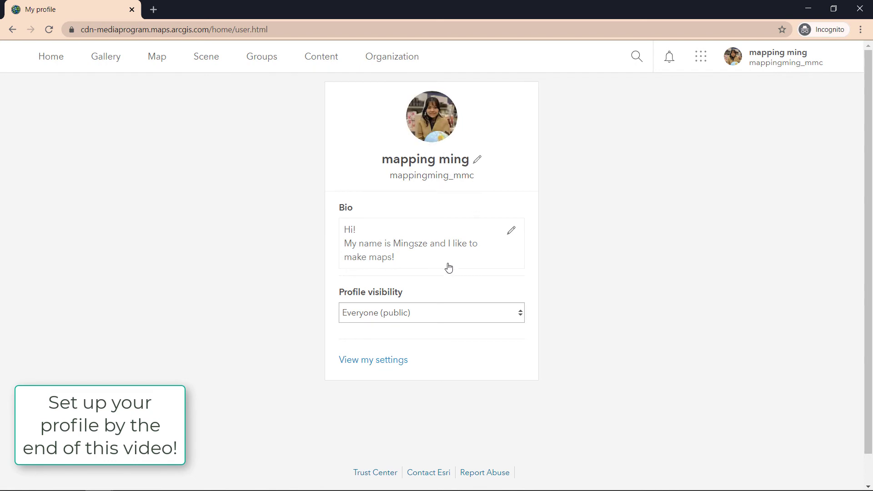
pyautogui.click(406, 319)
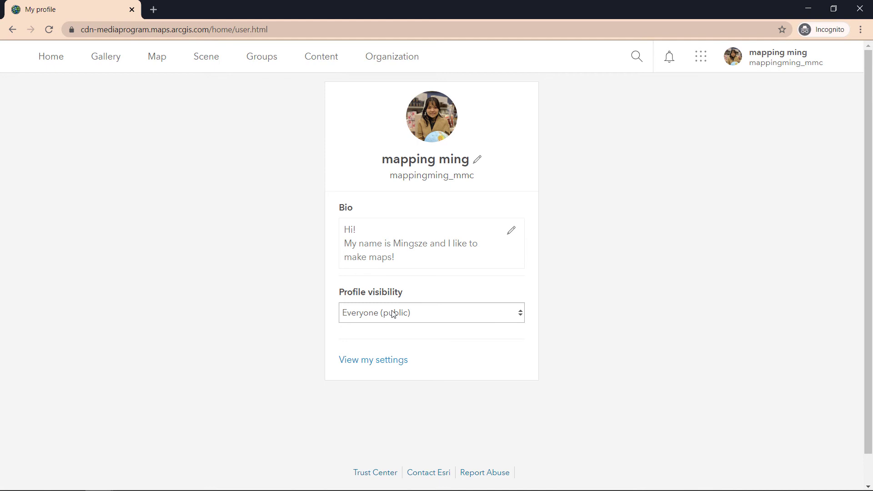
pyautogui.click(354, 249)
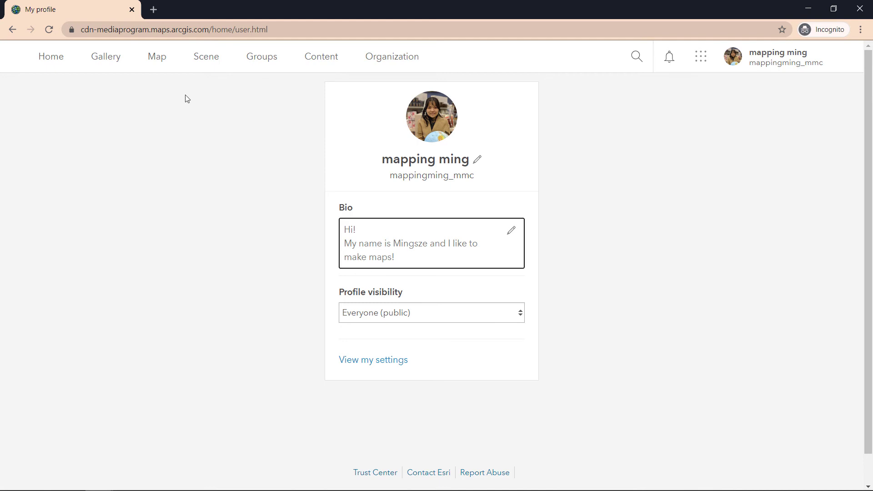
# - Visit Scene Viewer, then launch a new untitled map in Map Viewer from the Home menu
pyautogui.click(209, 67)
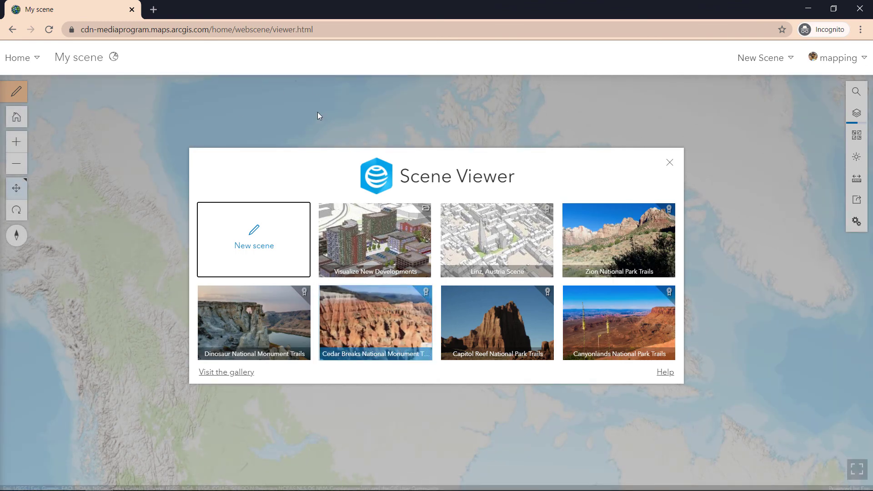
pyautogui.click(39, 66)
pyautogui.click(27, 130)
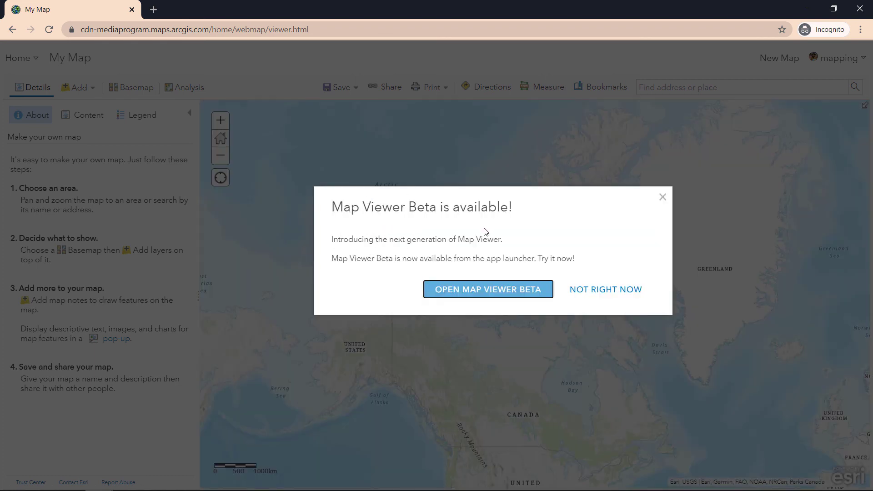
# - Dismiss the Map Viewer Beta announcement and centre the map on Canada and Hudson Bay
pyautogui.click(586, 290)
pyautogui.moveTo(532, 250); pyautogui.dragTo(532, 125)
pyautogui.scroll(2, 510, 200)
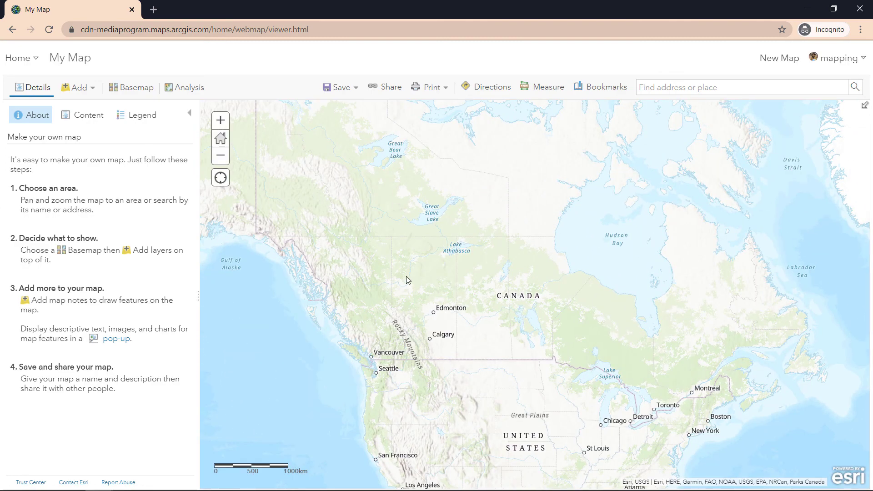
# - Look over the Add and Analysis options, then switch the basemap to Light Gray Canvas
pyautogui.click(78, 93)
pyautogui.click(170, 93)
pyautogui.click(132, 88)
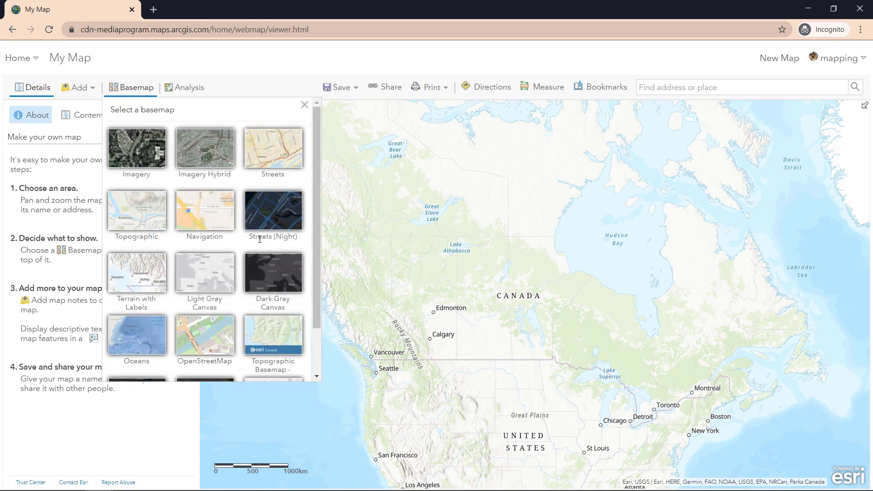
pyautogui.click(216, 280)
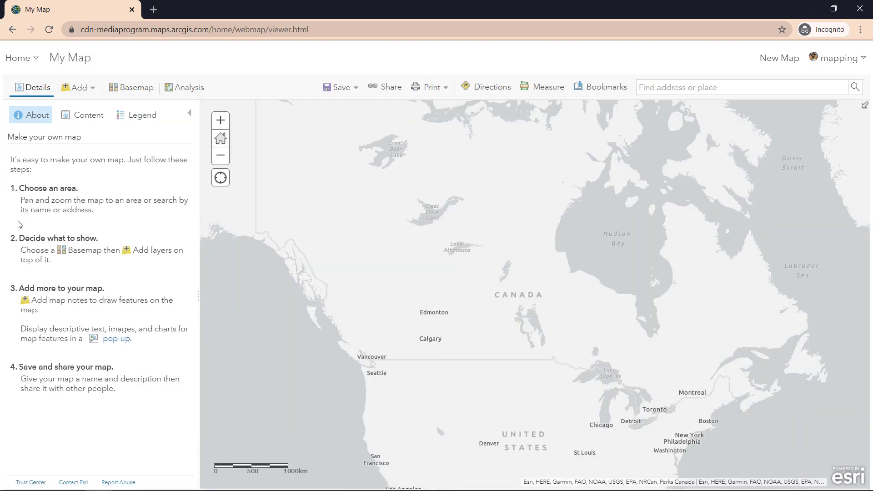